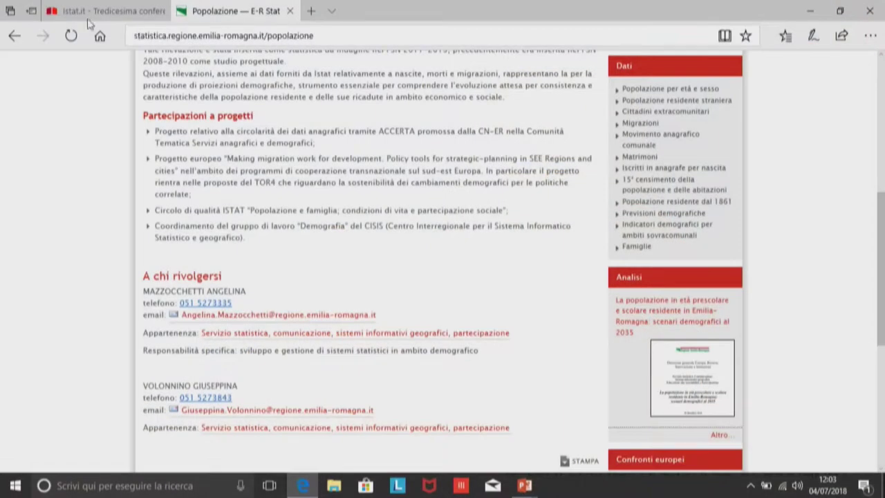
Step: Return to the E-R Statistica homepage, keeping a browser start page open in another tab
click(14, 36)
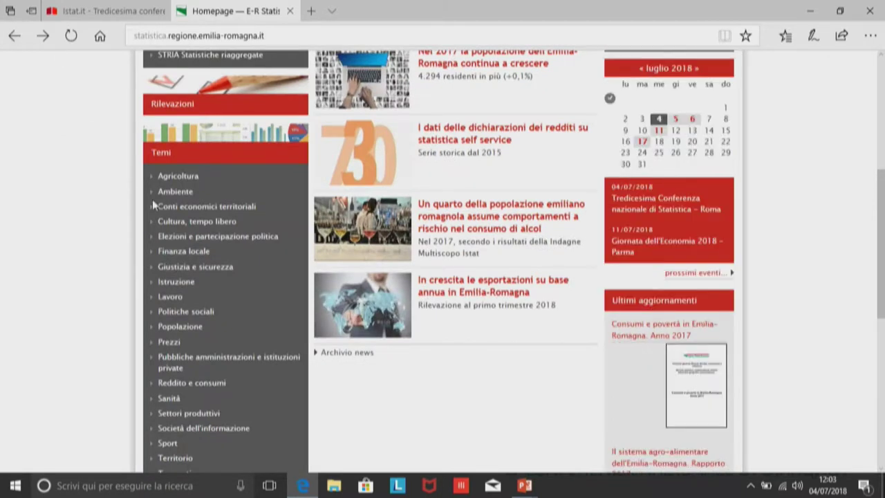
drag(52, 251, 353, 170)
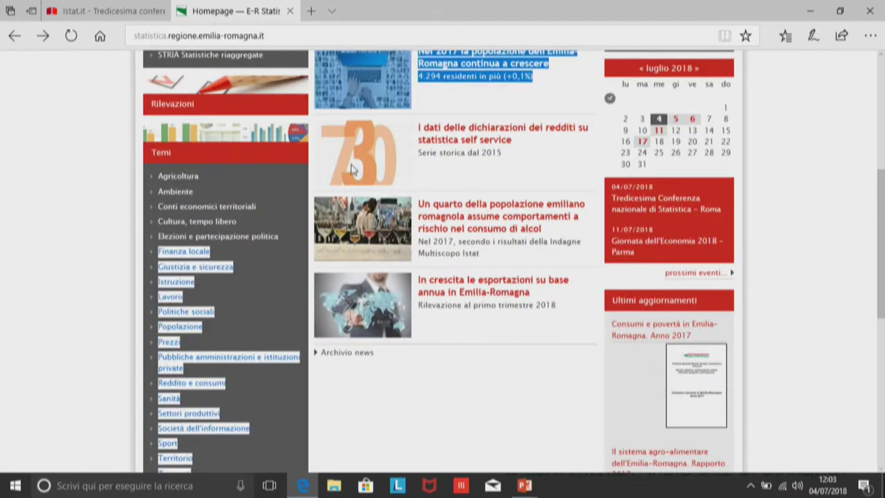
click(870, 35)
click(864, 79)
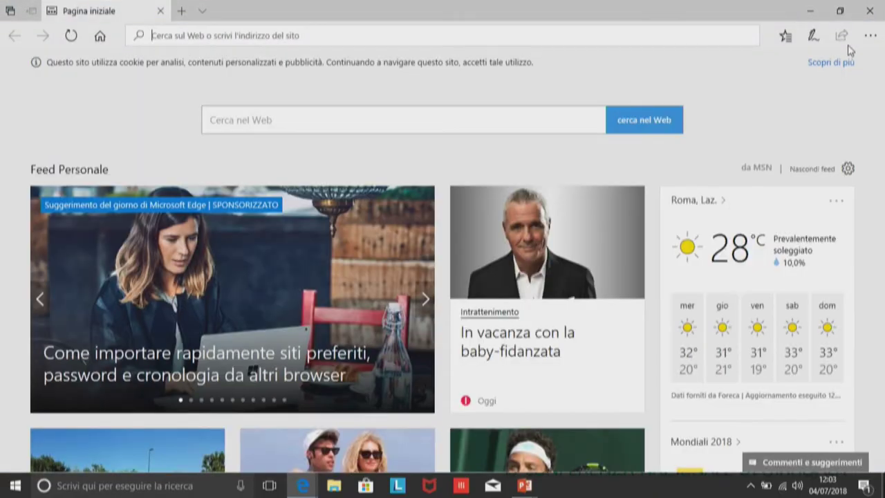
click(178, 7)
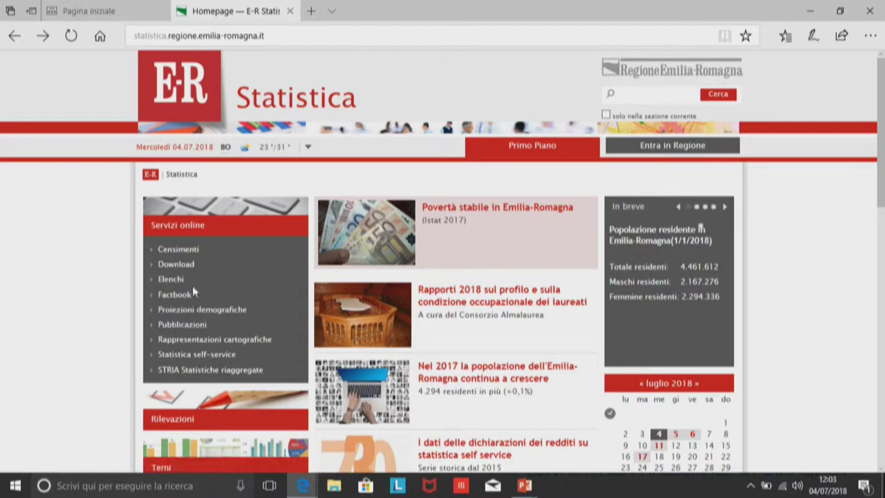
Step: Open the Statistica self-service population data by age and sex at "Popolazione per sesso ed età. Indici di stato"
click(184, 354)
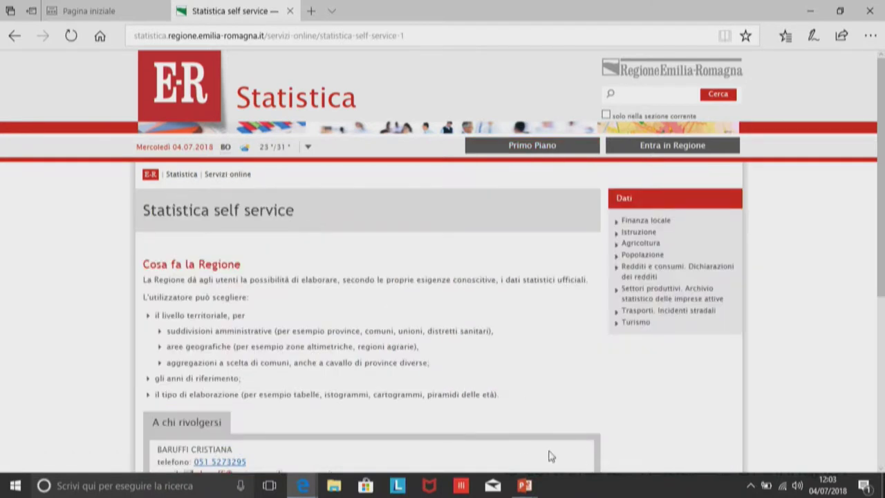
click(643, 255)
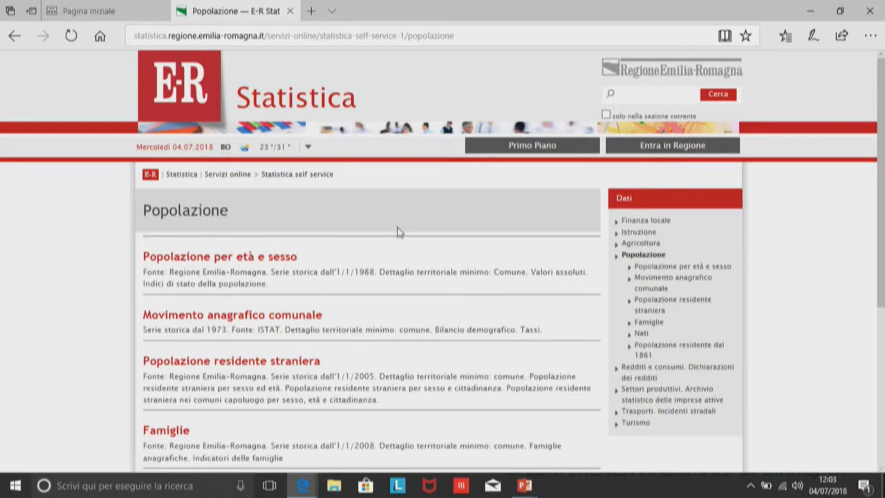
click(269, 257)
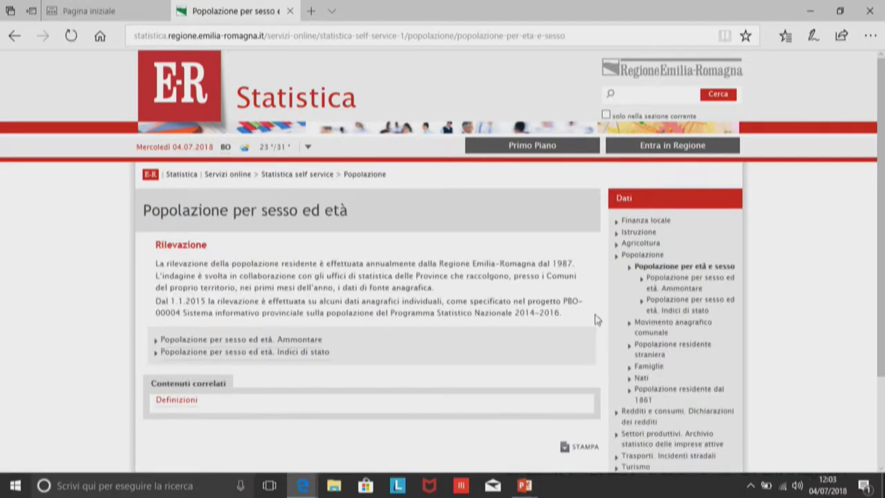
click(664, 304)
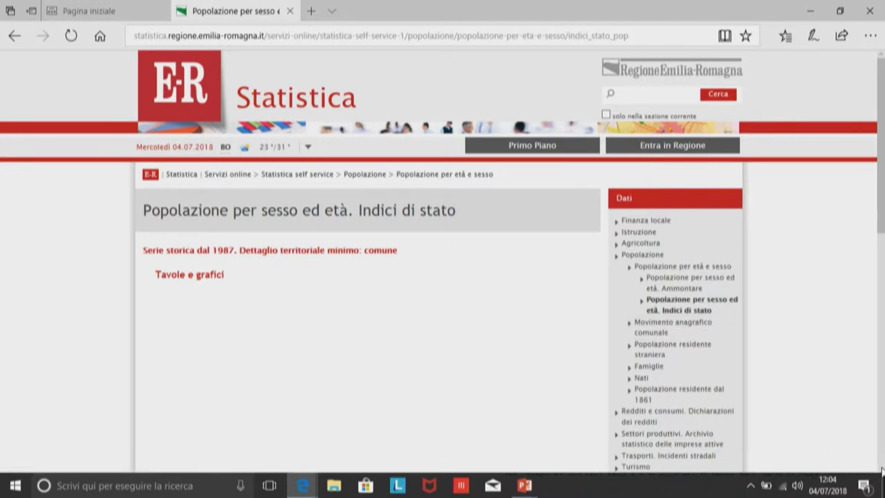
Step: Set the geographic area to "Uno o più comuni", add Agazzano and Albareto, and generate the 1-1-2018 table
scroll(881, 470, down, 3)
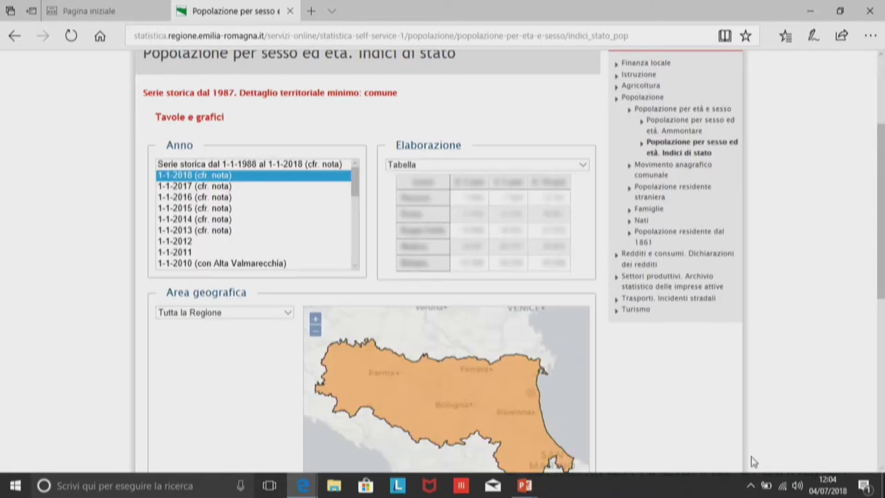
click(291, 315)
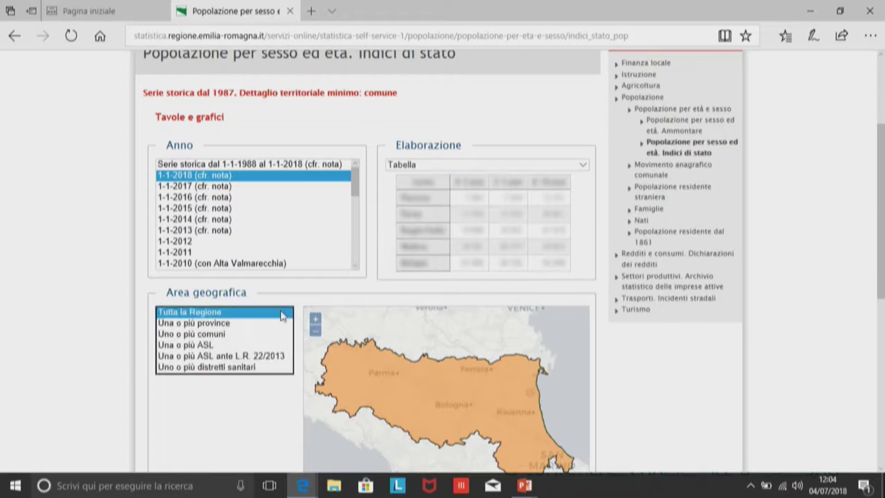
click(209, 335)
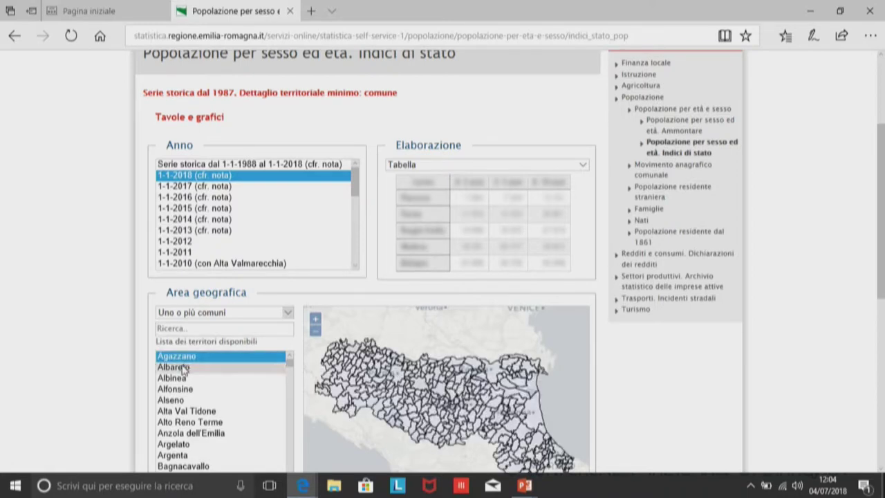
ctrl+click(183, 370)
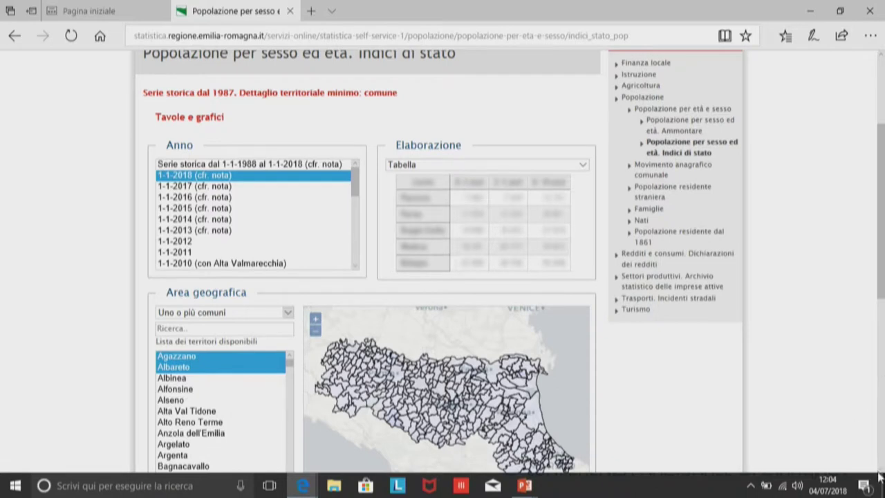
scroll(472, 412, down, 3)
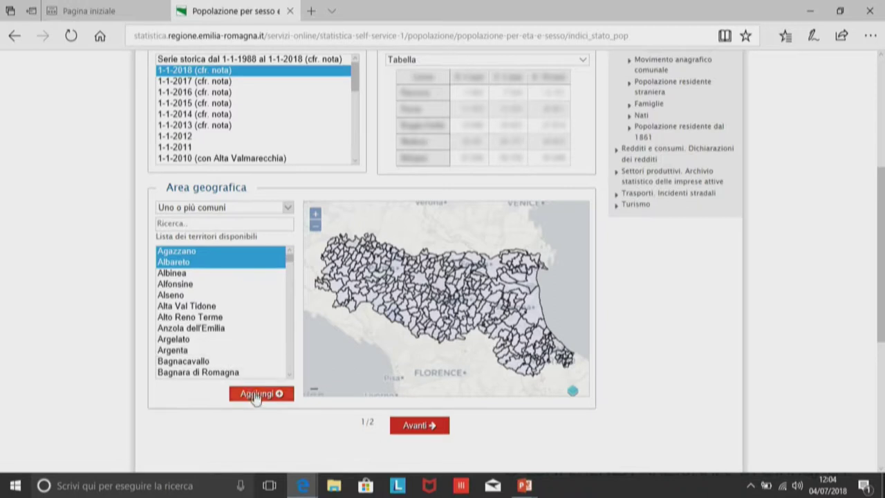
click(257, 396)
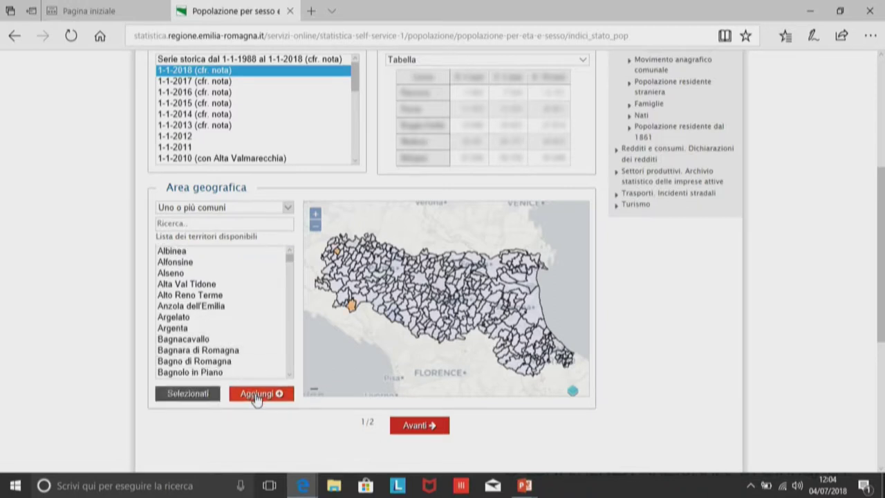
click(392, 427)
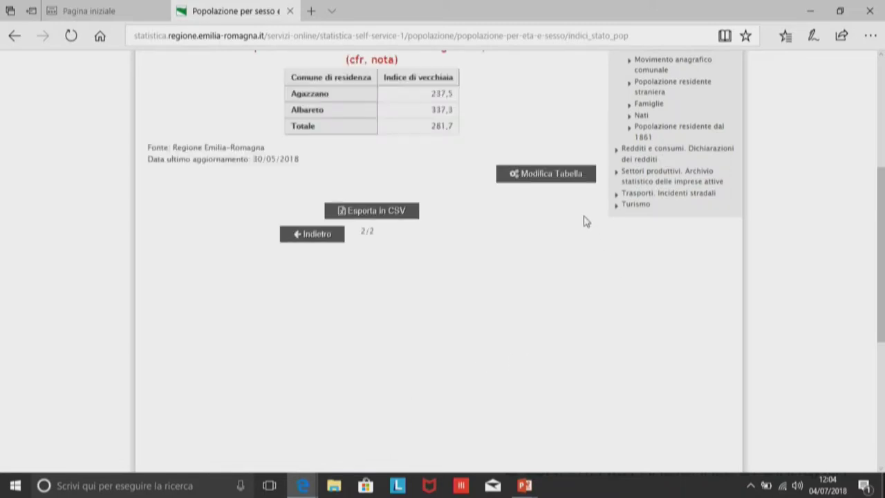
Step: Try a table definition with "Indice di dipendenza totale" as the information and "Capoluoghi e non" as rows, closing it unapplied
click(566, 177)
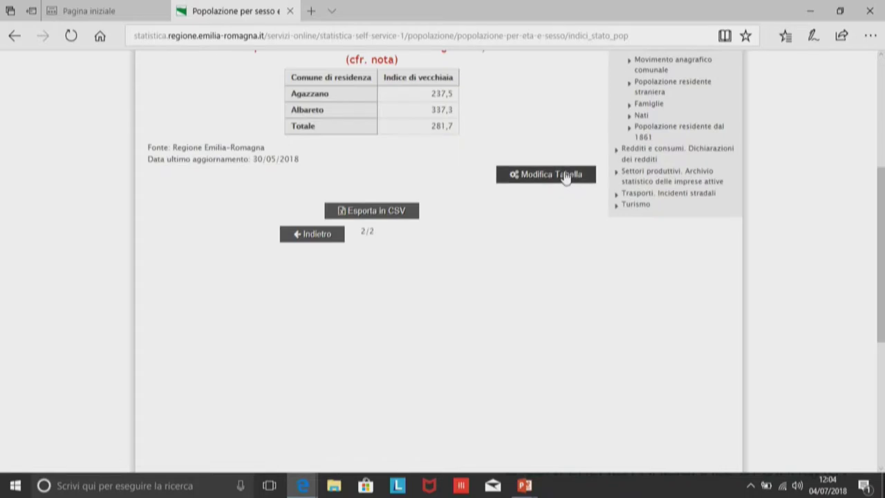
click(437, 235)
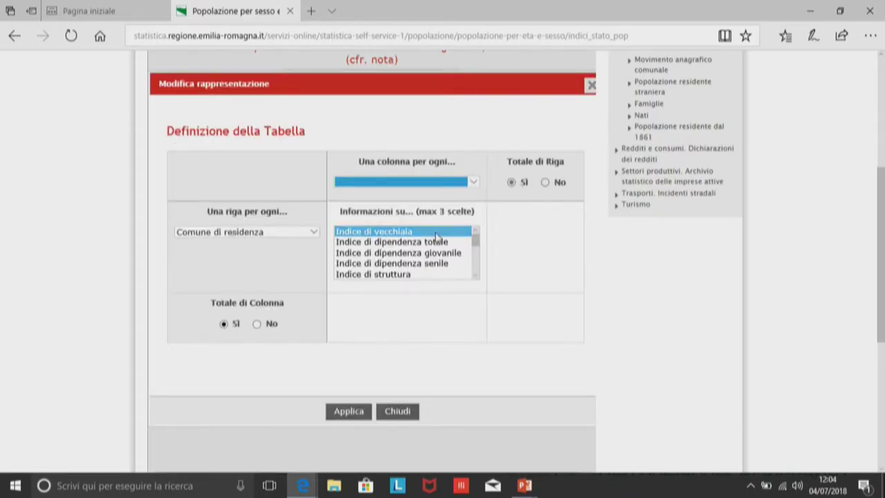
click(436, 243)
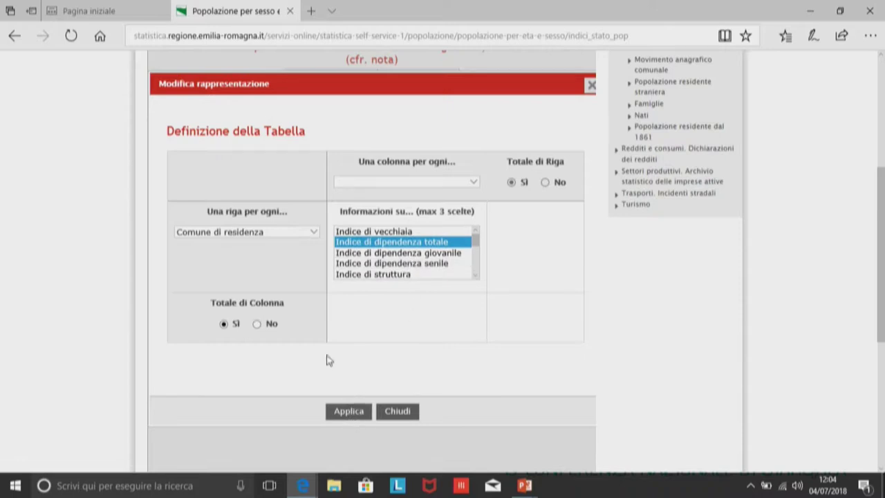
click(312, 235)
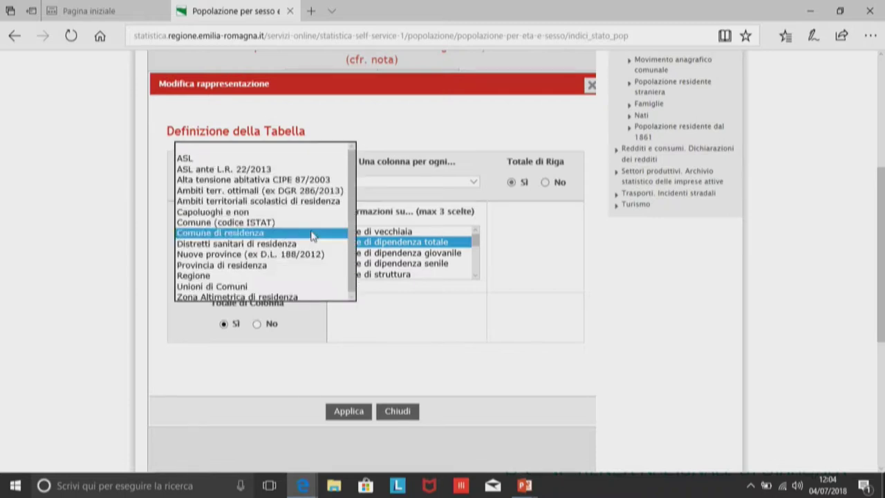
click(266, 211)
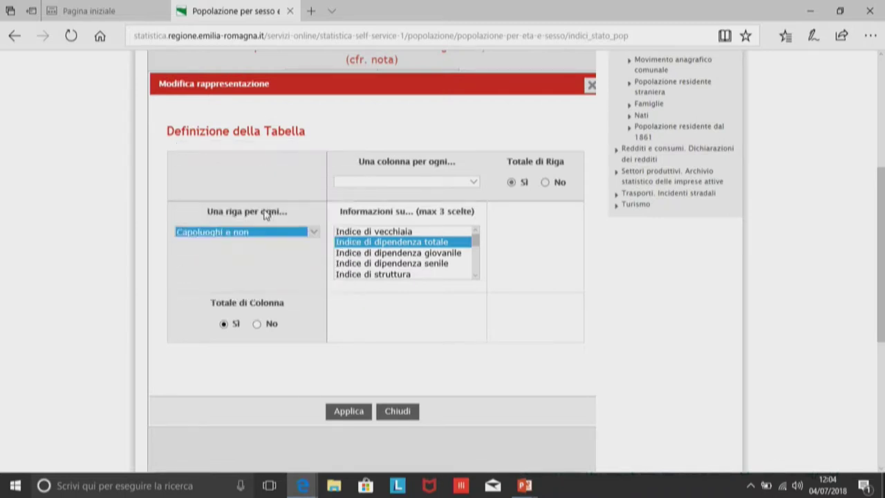
click(392, 417)
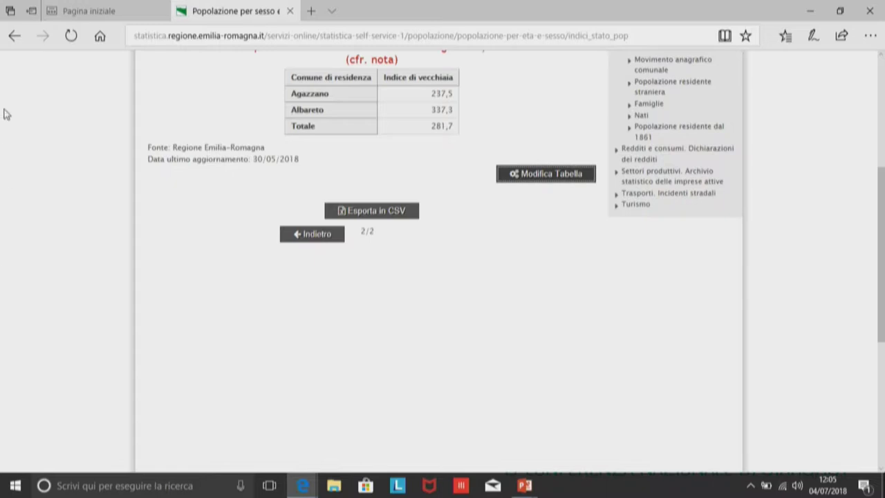
Step: Reopen the Indici di stato page from the browsing history and go through the Statistica homepage to "STRIA Statistiche riaggregate"
click(20, 42)
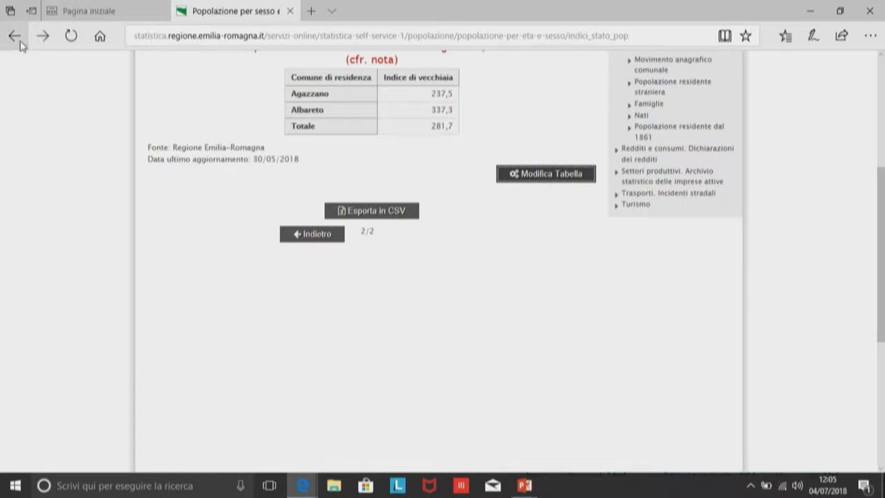
click(156, 15)
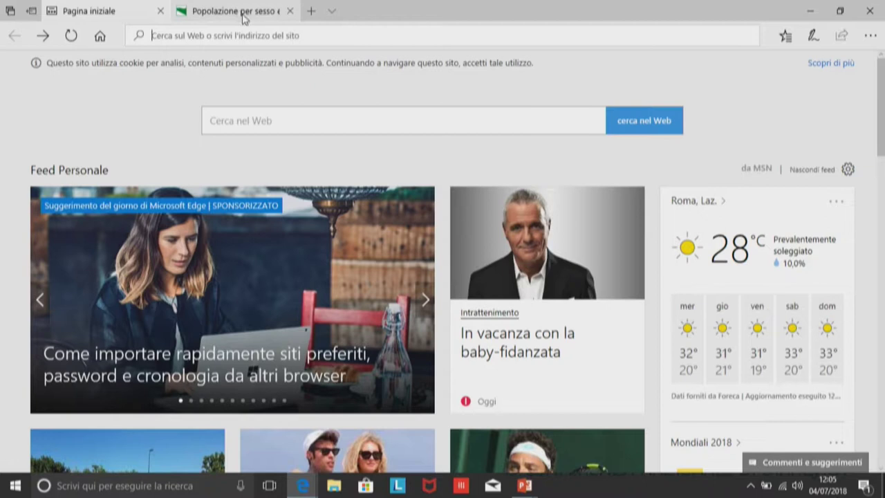
key(ctrl+h)
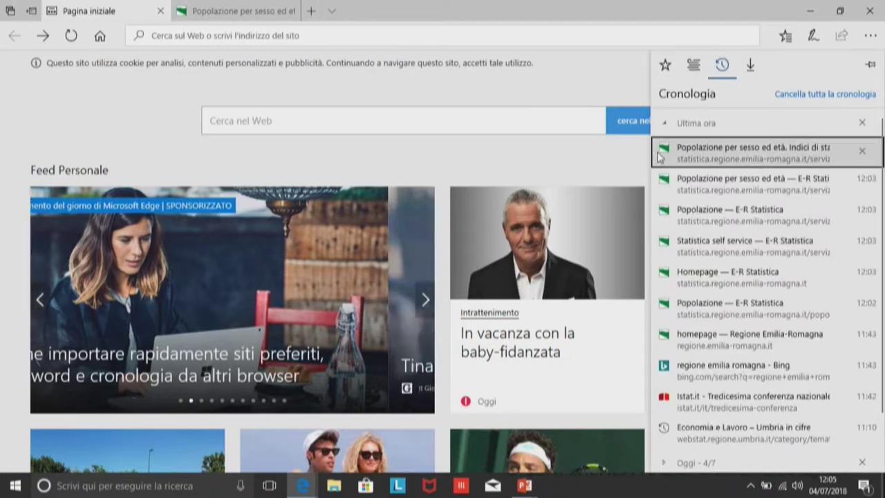
click(660, 153)
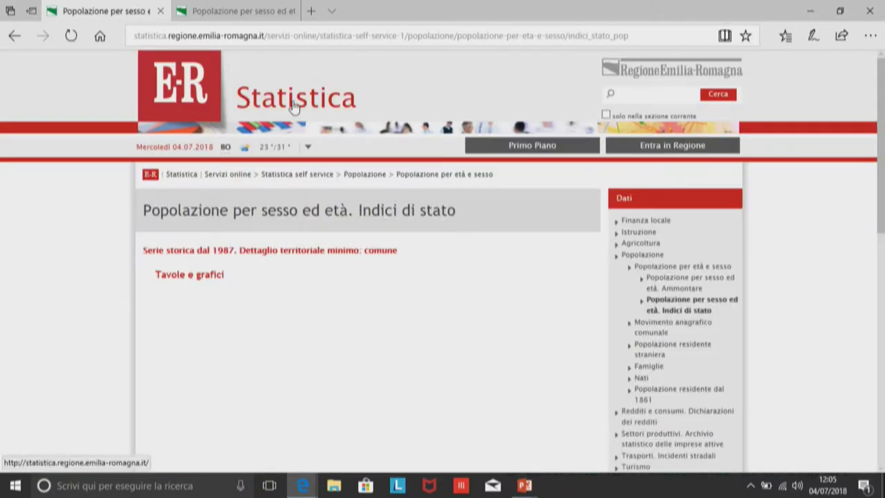
click(295, 101)
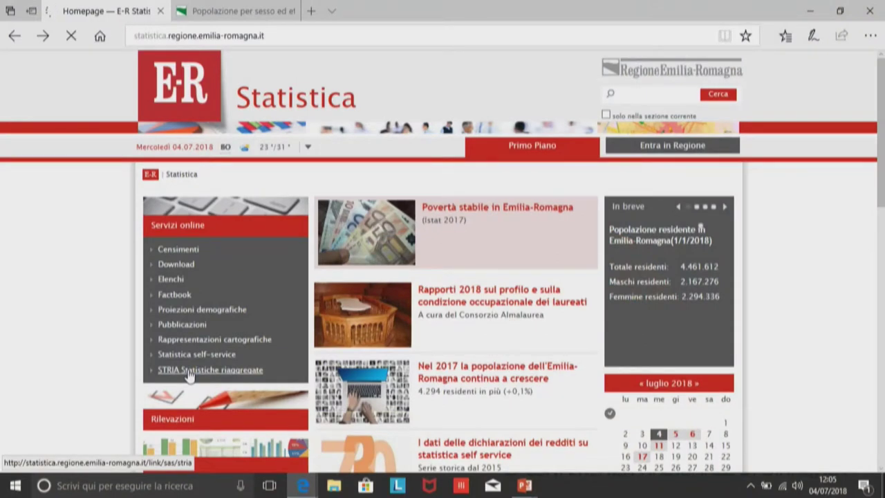
click(189, 371)
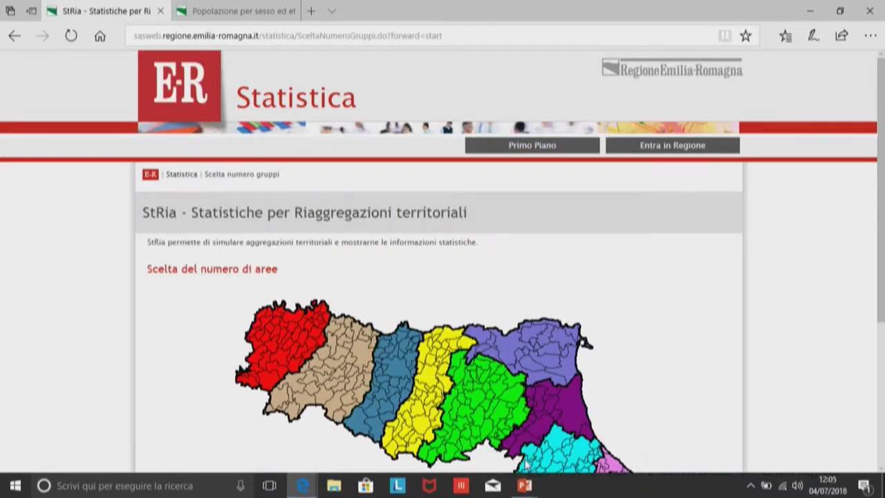
Step: Switch to the running PowerPoint slide show and advance to the slide "Perché un nuovo strumento di interrogazione?"
mouse_move(525, 486)
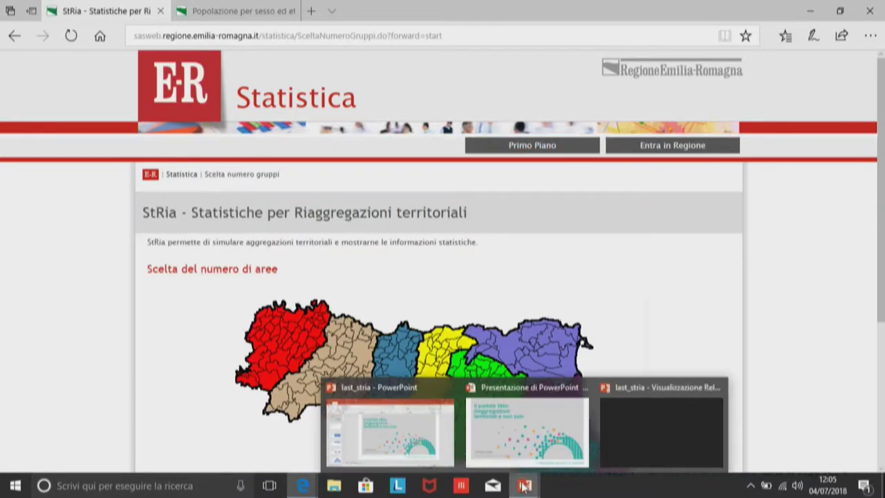
mouse_move(404, 455)
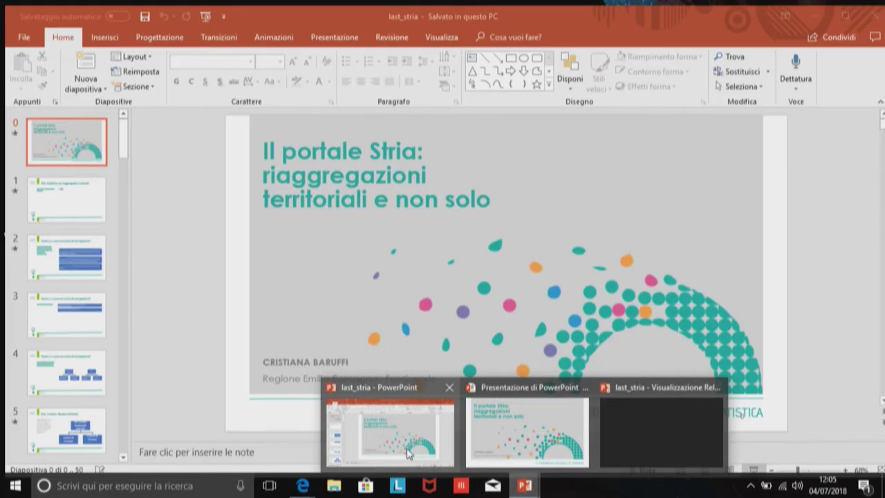
click(515, 427)
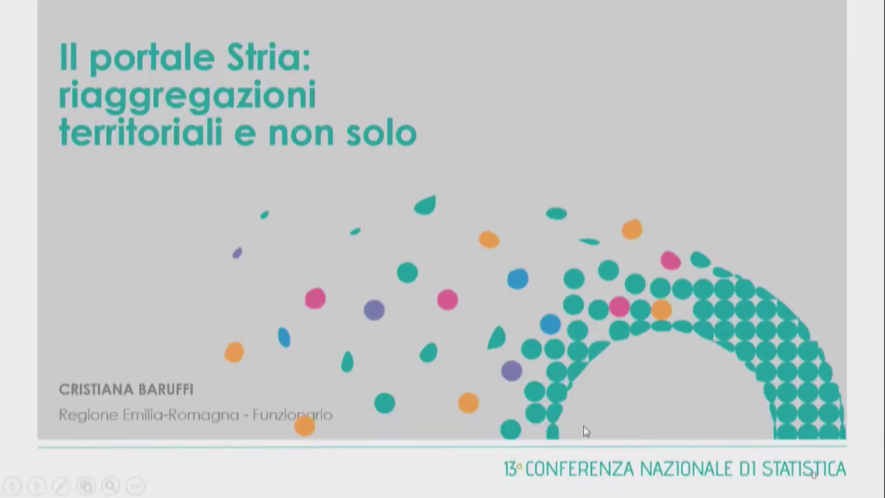
key(Right)
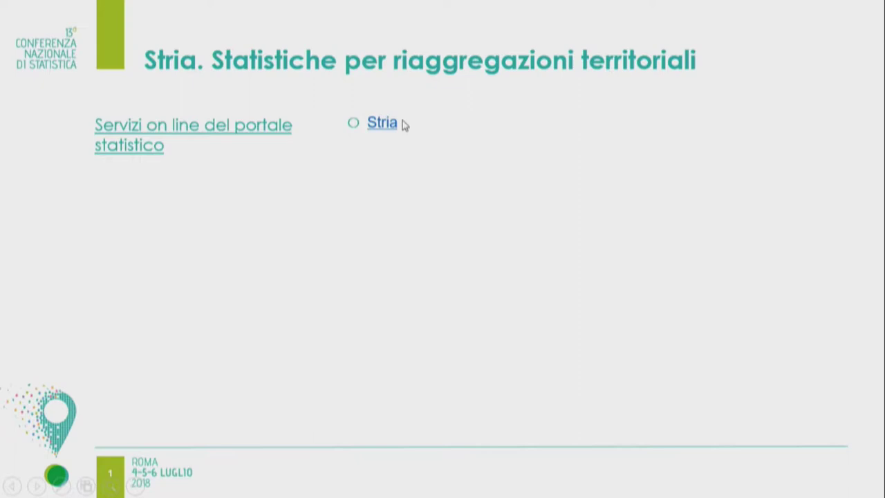
click(598, 148)
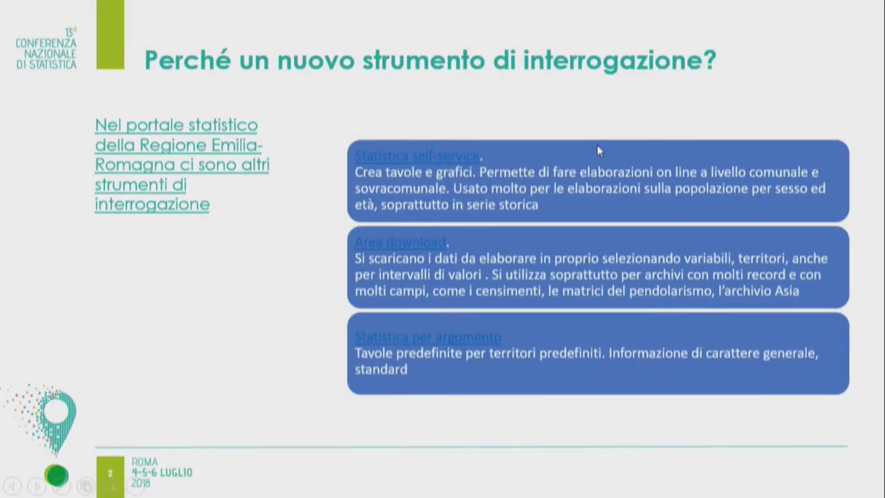
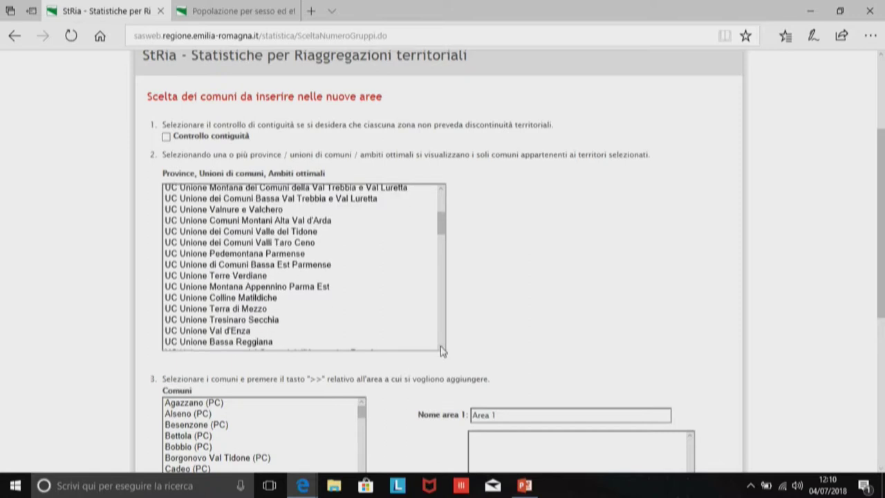
Step: Filter the StRia municipalities by the union "UC Unione Terre d'acqua"
click(441, 348)
click(441, 348)
click(441, 347)
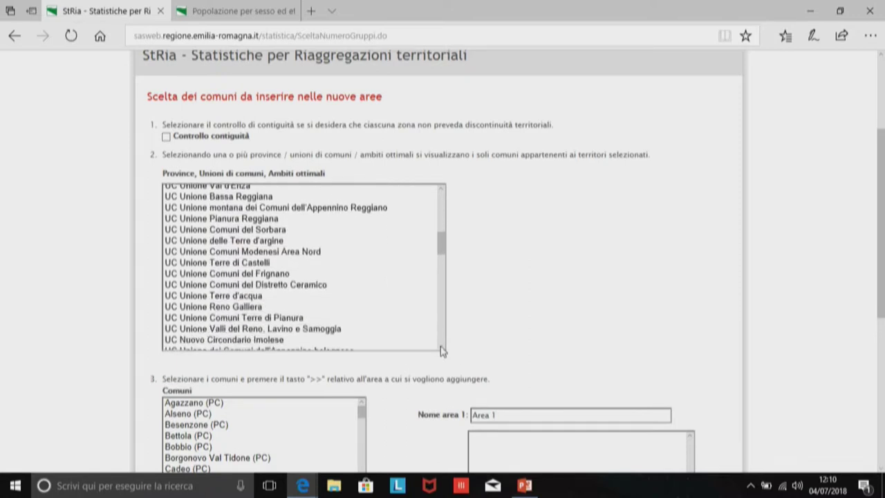
click(316, 298)
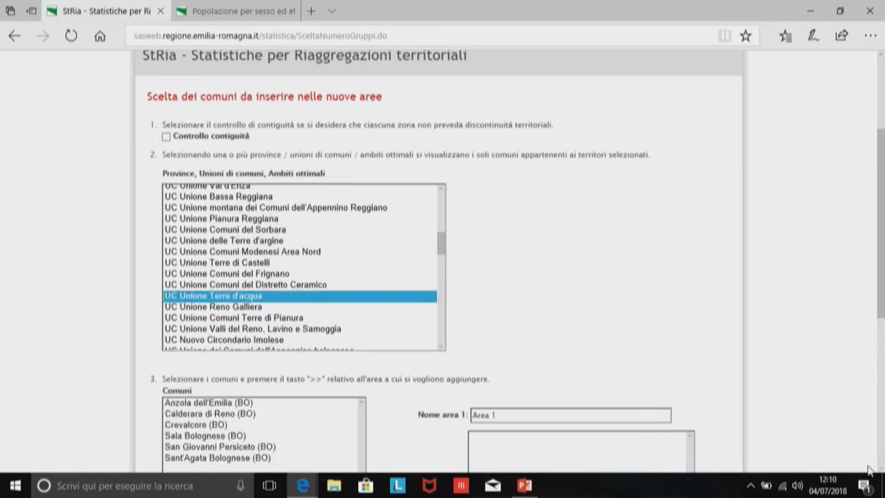
Step: Add all six listed Unione Terre d'acqua municipalities, from Anzola dell'Emilia to Sant'Agata Bolognese, to area 1
scroll(879, 470, down, 2)
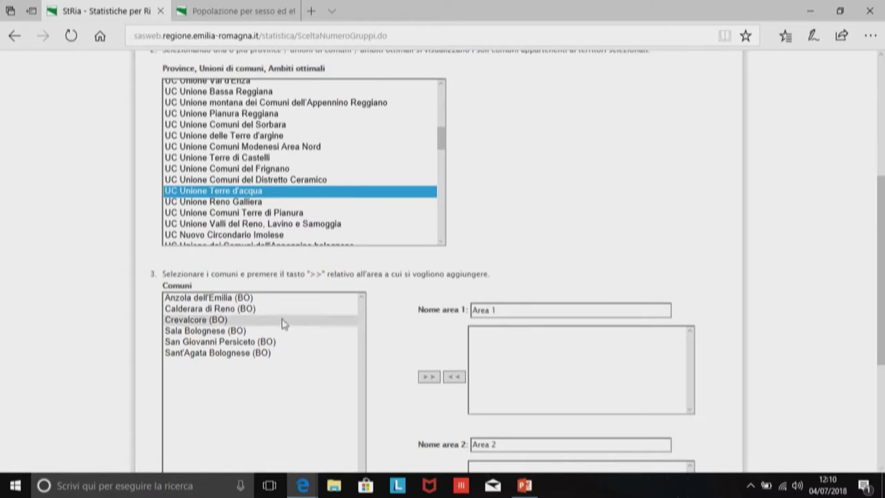
click(250, 298)
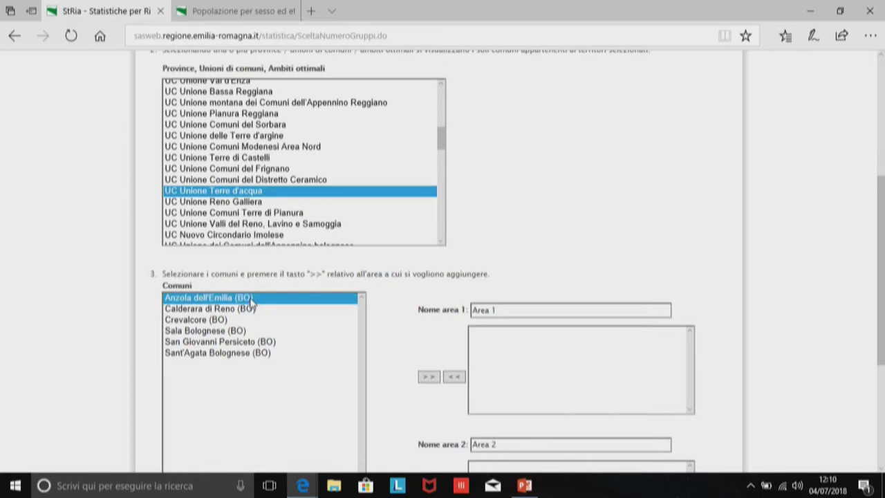
shift+click(256, 354)
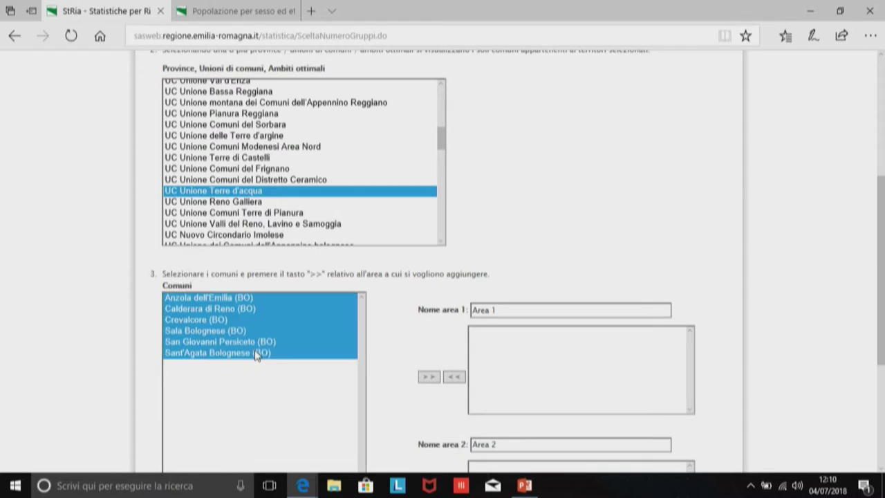
click(427, 378)
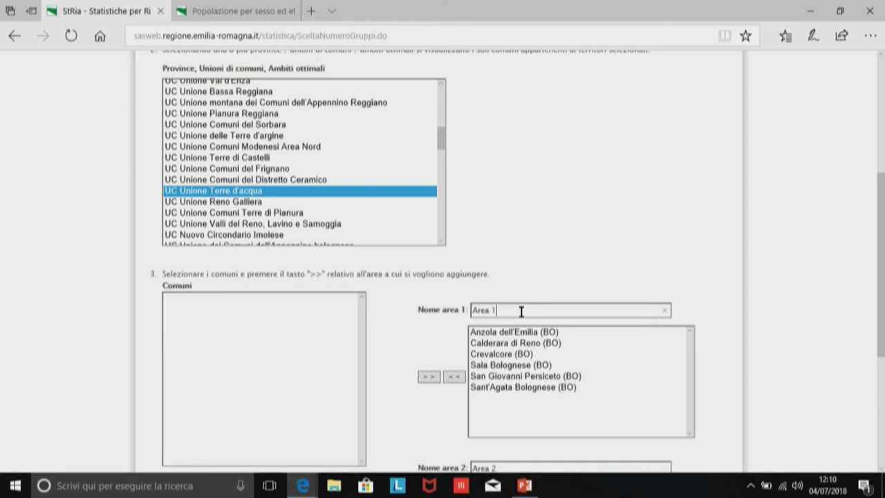
Step: Rename area 1 as "acqua"
key(BackSpace)
key(BackSpace)
key(BackSpace)
key(BackSpace)
text(acqua)
Step: Filter the available municipalities by the union "UC Unione Reno Galliera"
scroll(881, 469, down, 3)
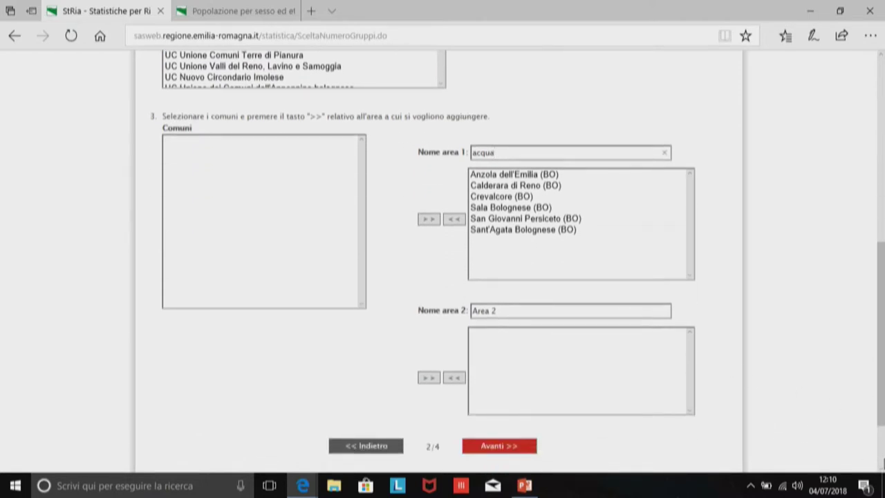
scroll(881, 469, down, 1)
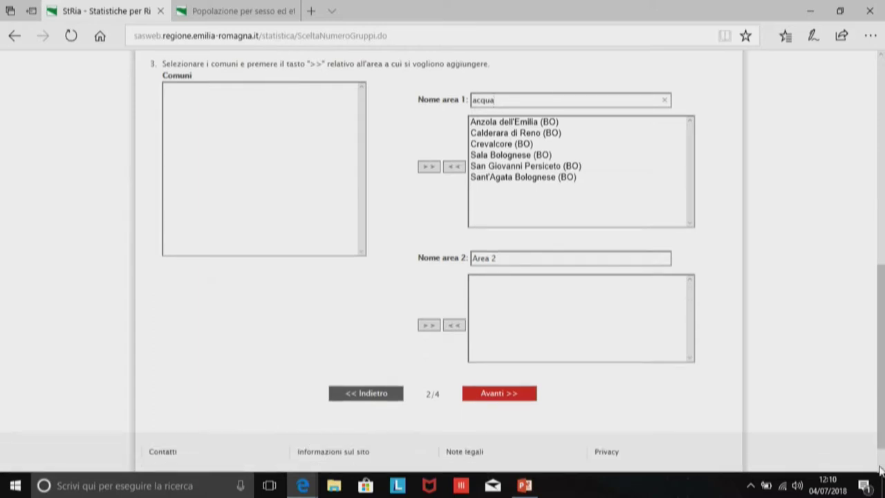
click(861, 92)
scroll(881, 60, up, 2)
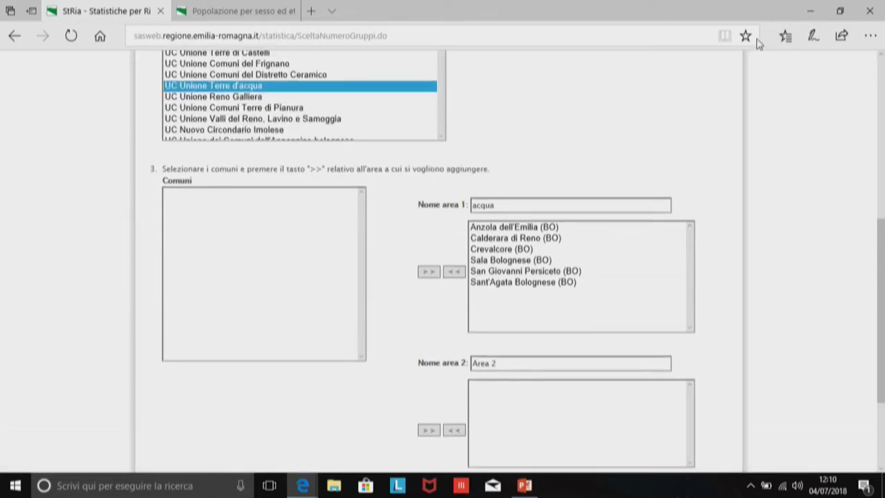
click(323, 99)
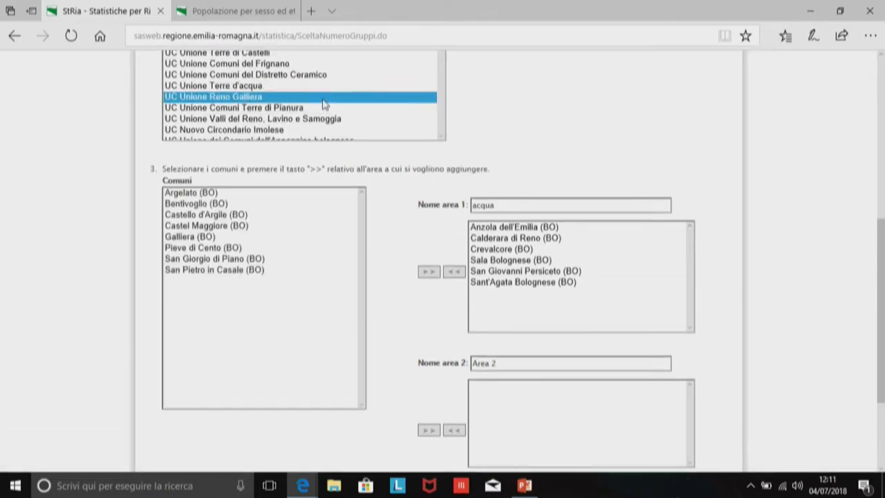
Step: Try an individual selection of Argelato, San Giorgio di Piano and San Pietro in Casale among the available municipalities
click(172, 196)
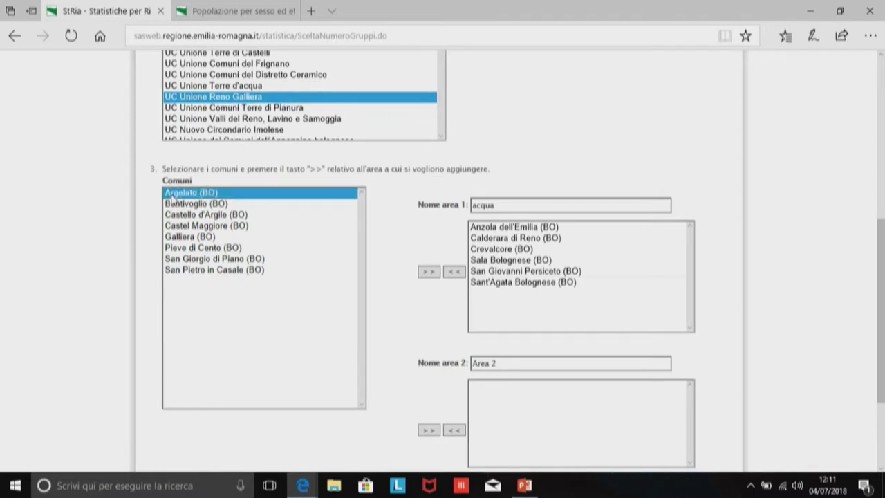
ctrl+click(179, 271)
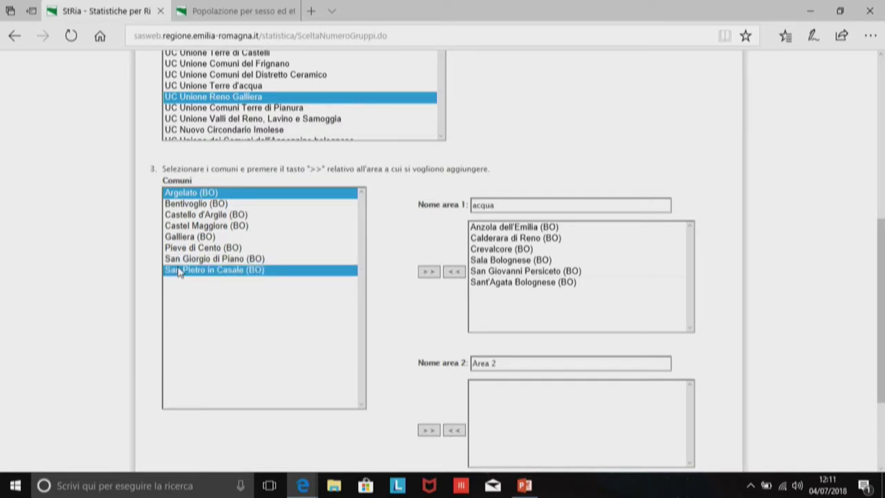
ctrl+click(179, 270)
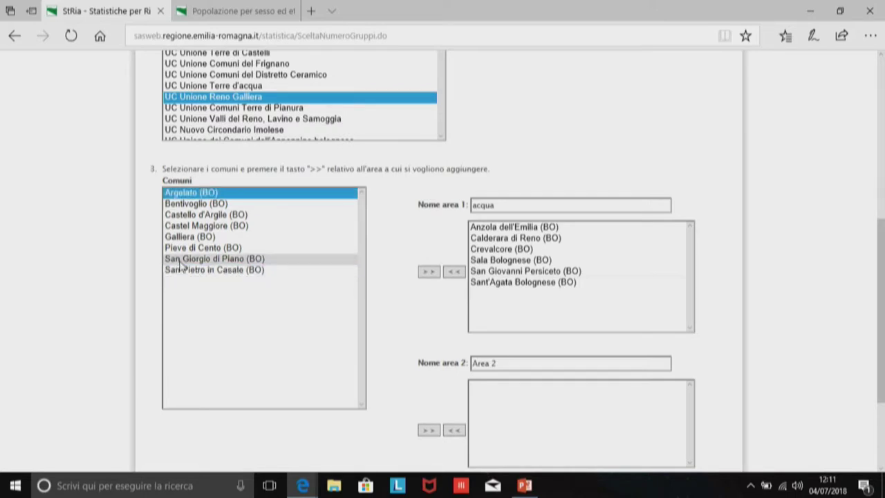
ctrl+click(181, 262)
ctrl+click(190, 273)
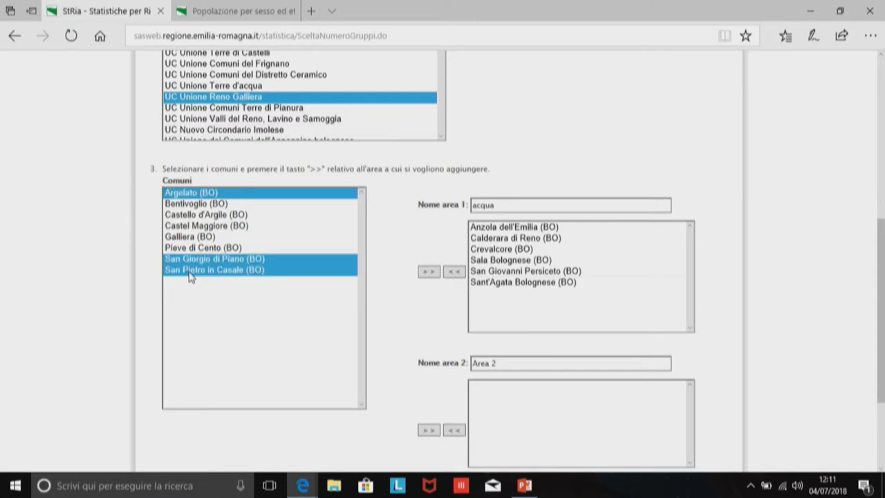
Step: Add all the Reno Galliera municipalities, from Argelato to San Pietro in Casale, to area 2
click(194, 194)
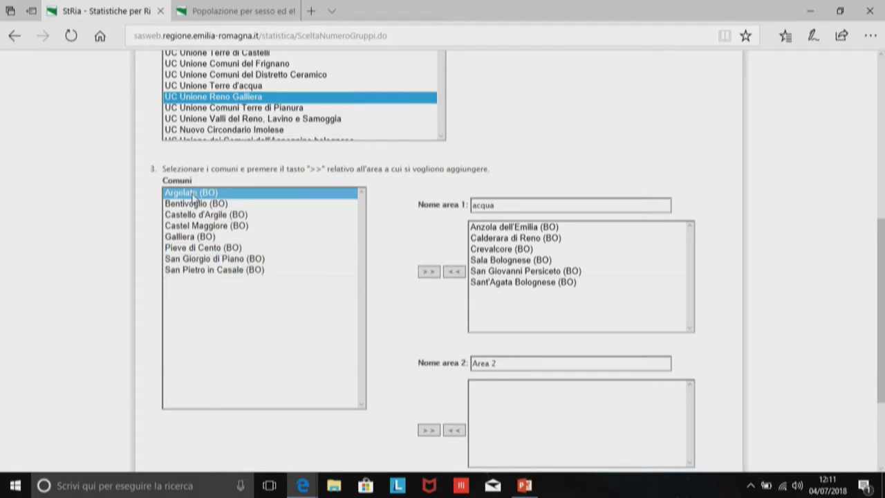
shift+click(195, 269)
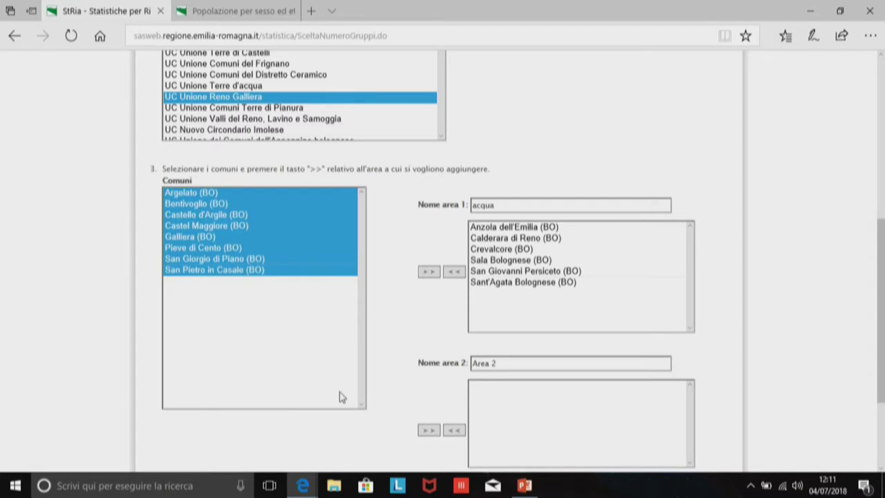
click(425, 433)
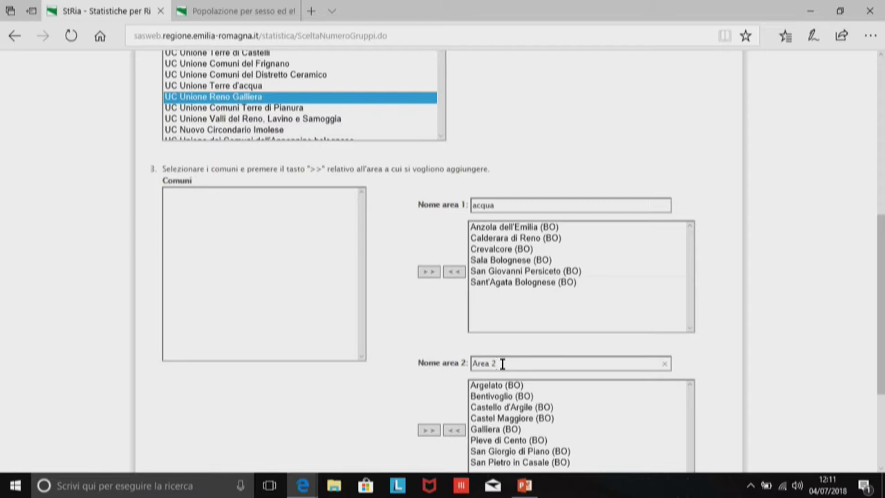
Step: Rename area 2 as "galliera"
key(BackSpace)
key(BackSpace)
key(BackSpace)
text(galliera)
click(475, 363)
key(BackSpace)
Step: Remove Galliera and Pieve di Cento from the "galliera" area, returning them to the available municipalities
click(482, 441)
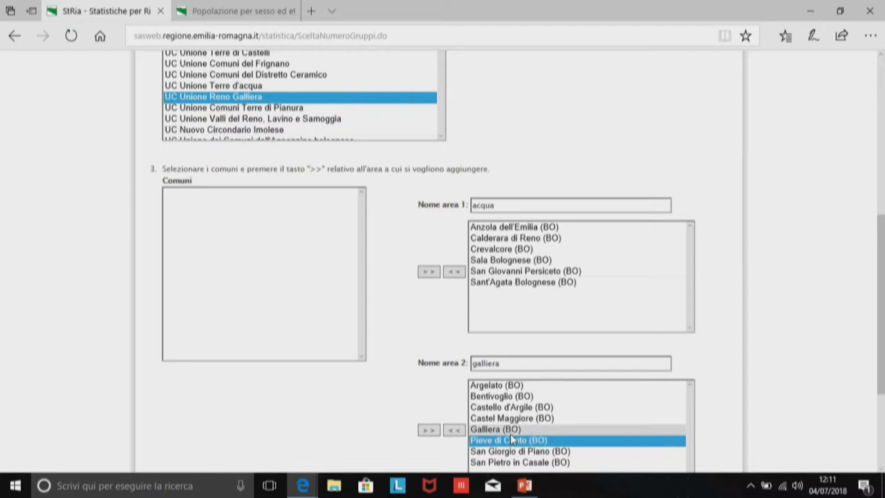
ctrl+click(510, 432)
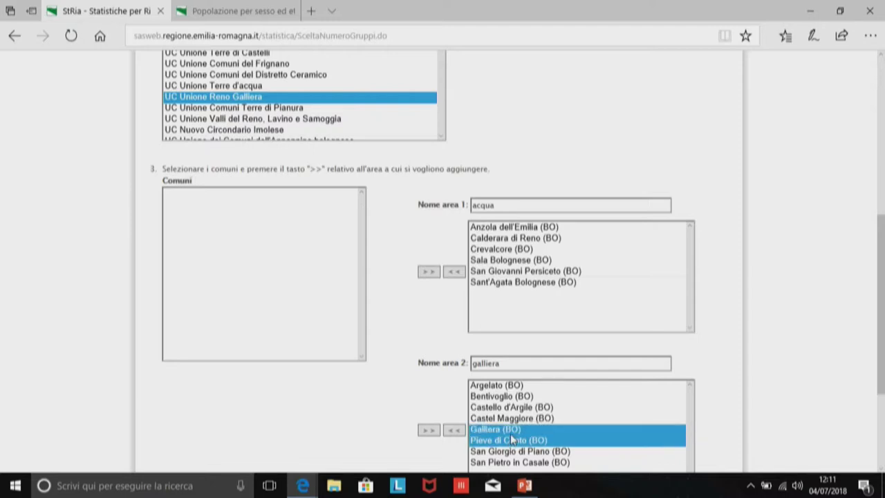
ctrl+click(510, 432)
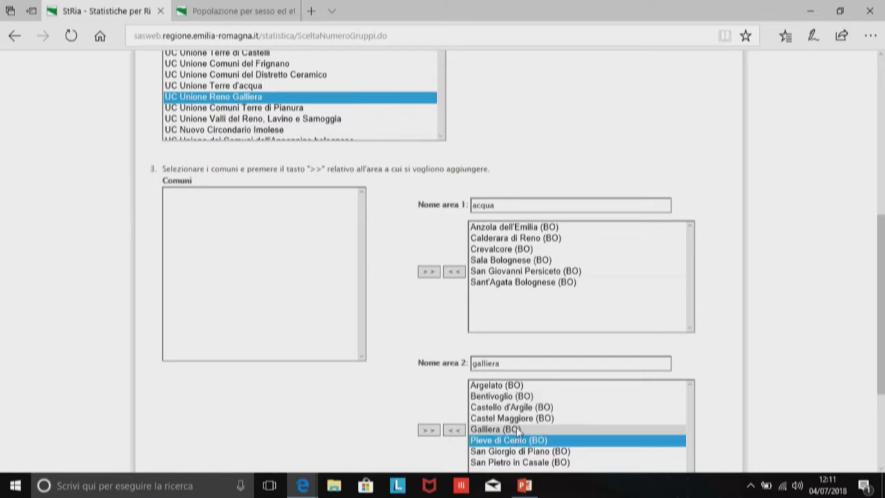
ctrl+click(517, 430)
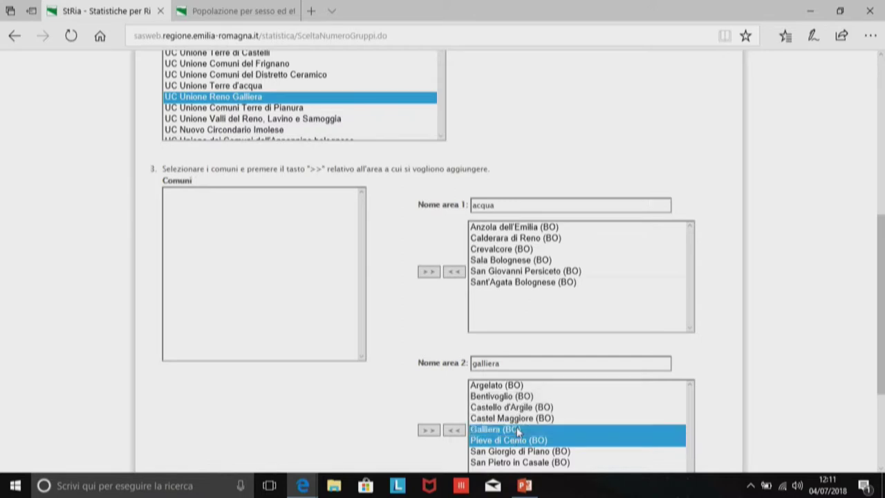
click(459, 432)
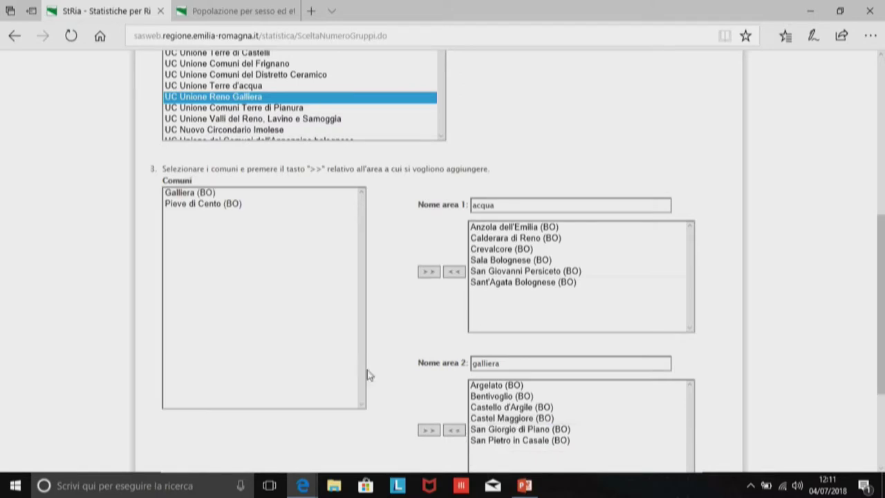
Step: Add Galliera and Pieve di Cento to the "acqua" area
click(208, 195)
ctrl+click(208, 195)
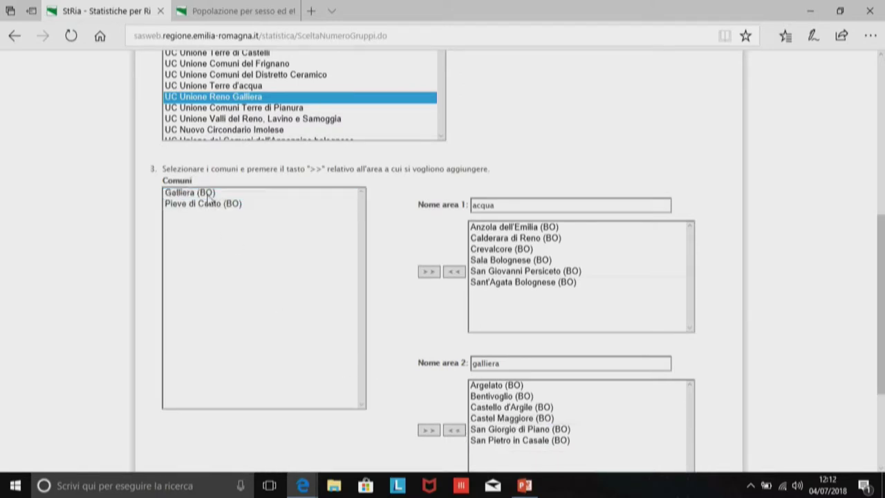
click(211, 206)
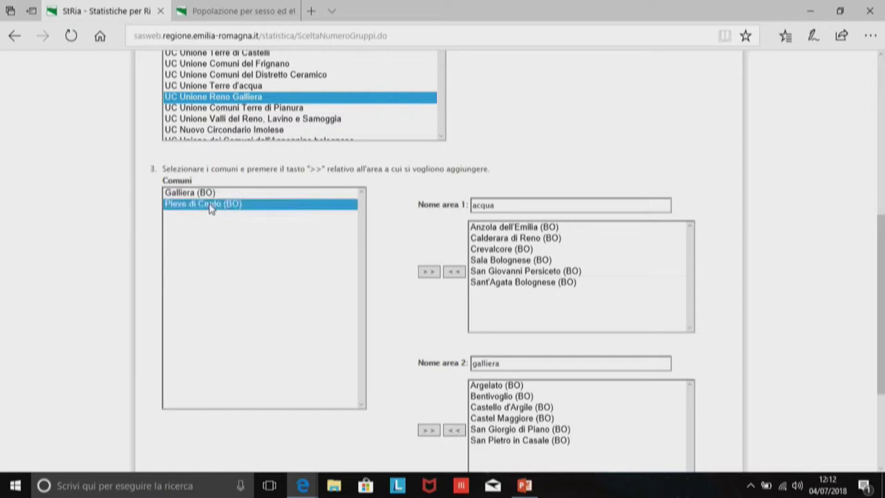
ctrl+click(213, 191)
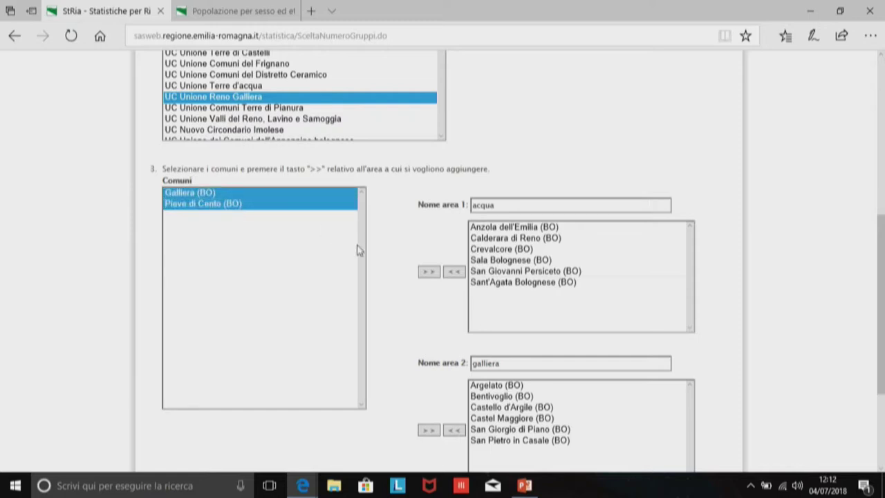
click(428, 272)
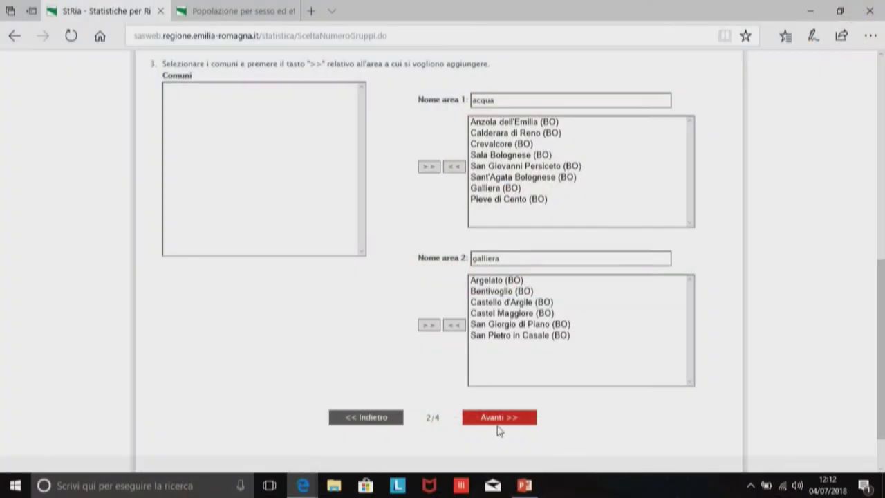
Step: Confirm the two areas and advance to their map and the summary table of surface, residents and density
click(503, 421)
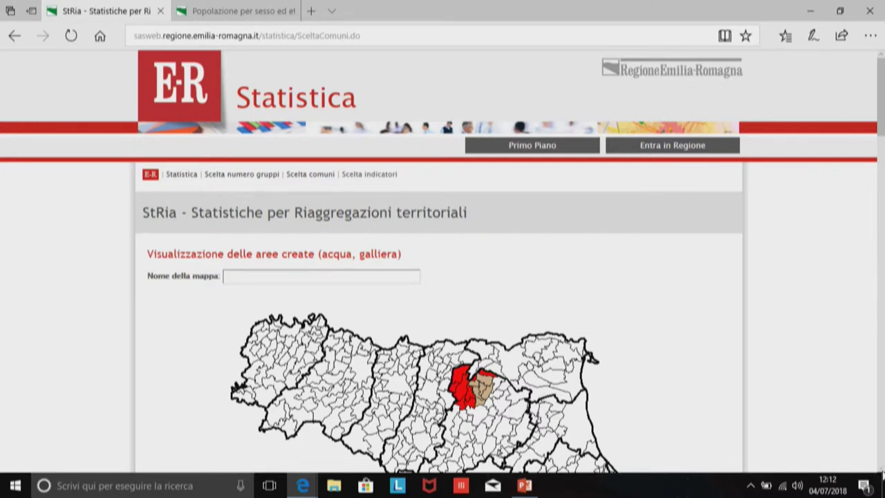
scroll(882, 472, down, 4)
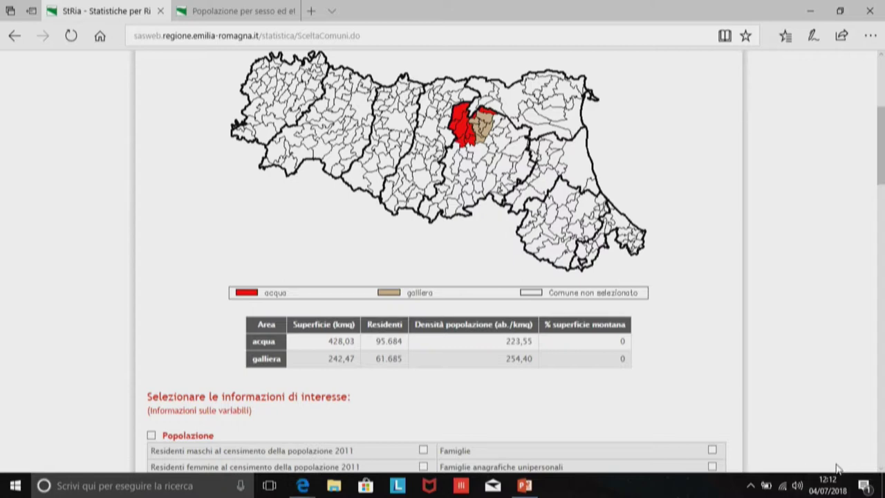
click(797, 485)
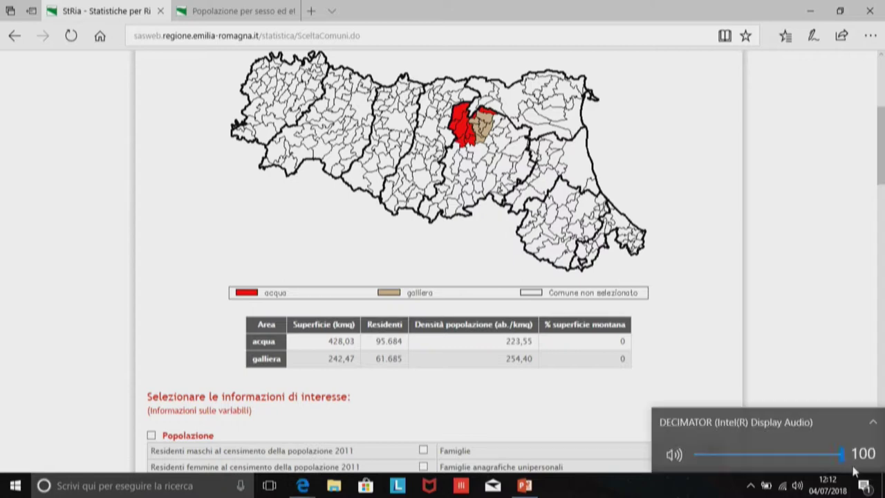
click(793, 382)
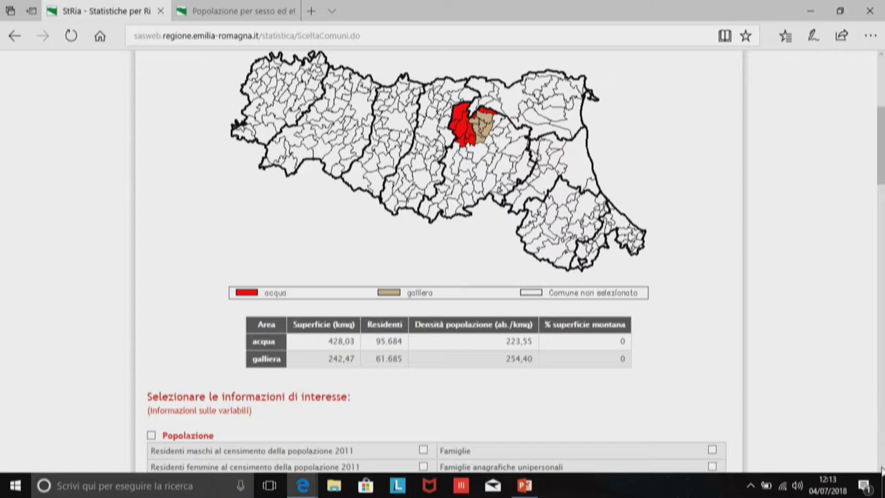
Step: Select the indicators "Residenti totali al censimento della popolazione 2011", "Strade comunali – km" and "Addetti unità locali costruzioni"
scroll(882, 469, down, 3)
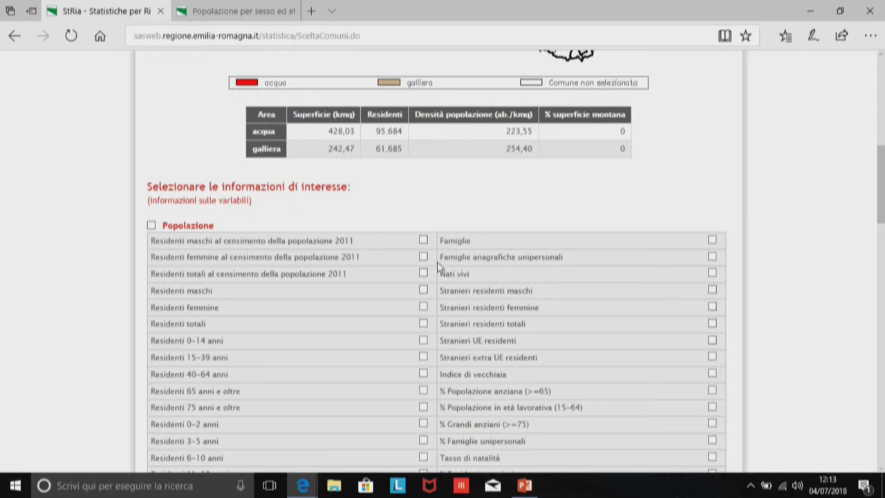
click(424, 274)
scroll(882, 467, down, 5)
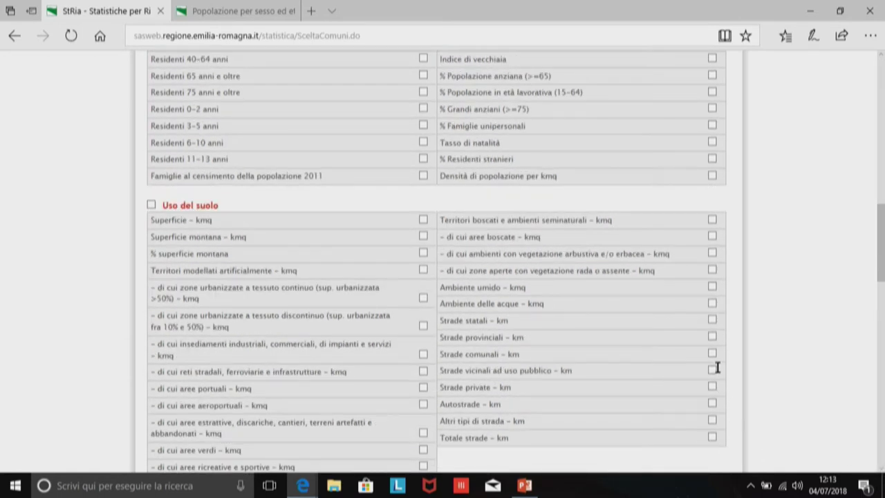
click(713, 354)
scroll(882, 472, down, 5)
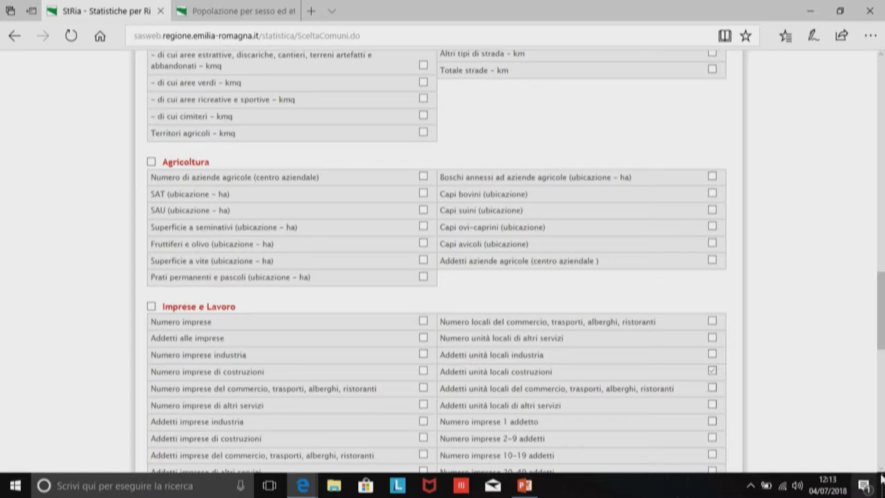
Step: Select "% di contribuenti con reddito fino a 15.000 euro" under Dichiarazione dei redditi and generate the data table for both areas
scroll(882, 470, down, 8)
scroll(882, 470, down, 1)
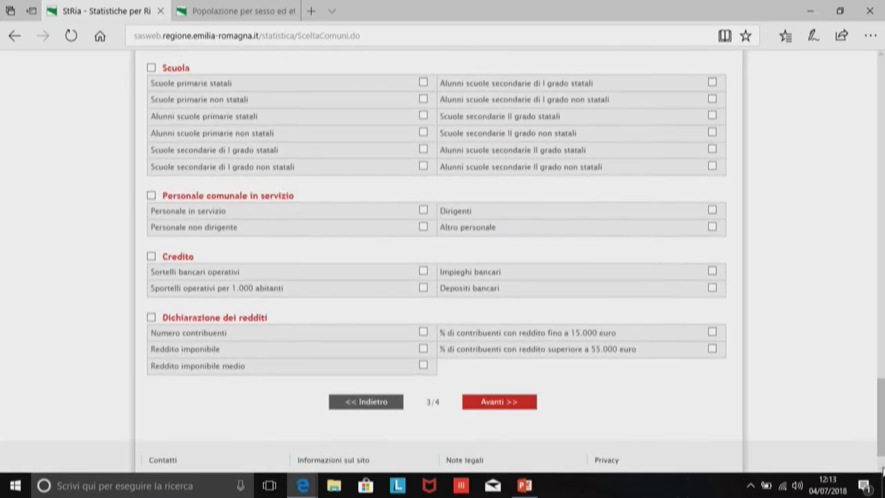
click(712, 333)
click(520, 407)
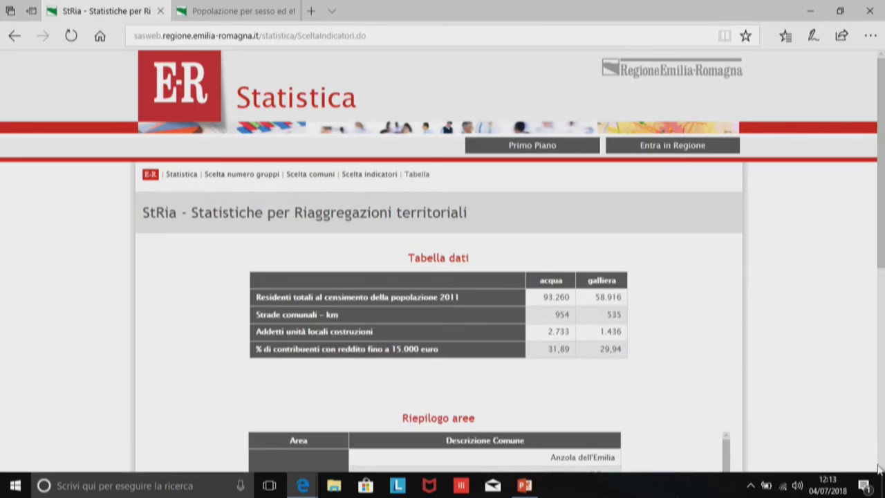
scroll(880, 469, down, 2)
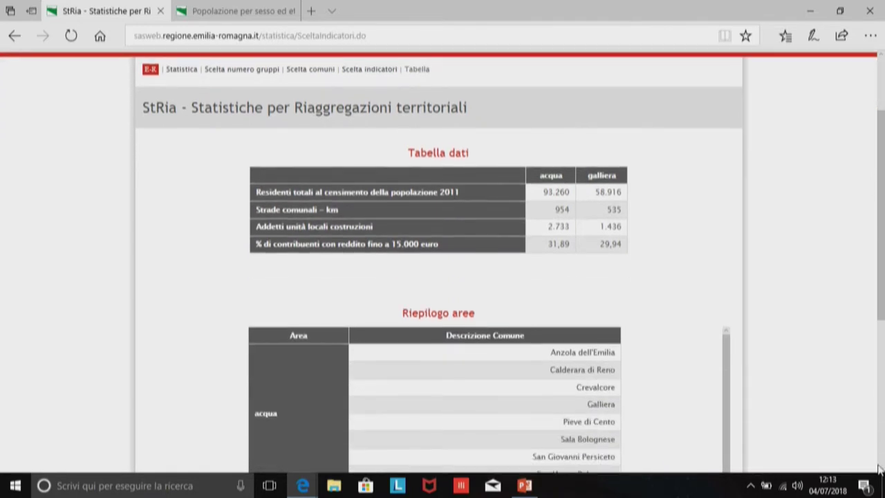